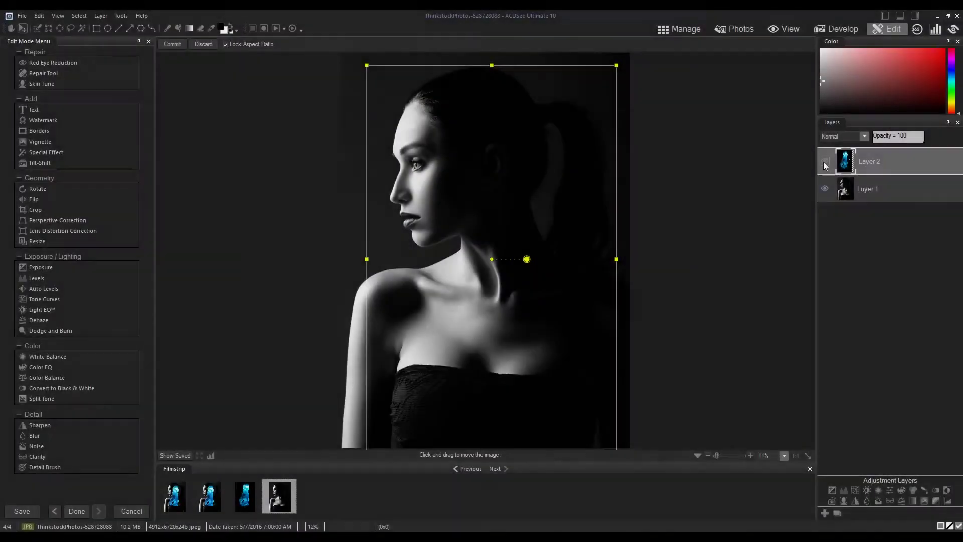
- Return to Manage mode and show the Dual Exposure 2 Images folder with its two source JPEGs
left_click(824, 161)
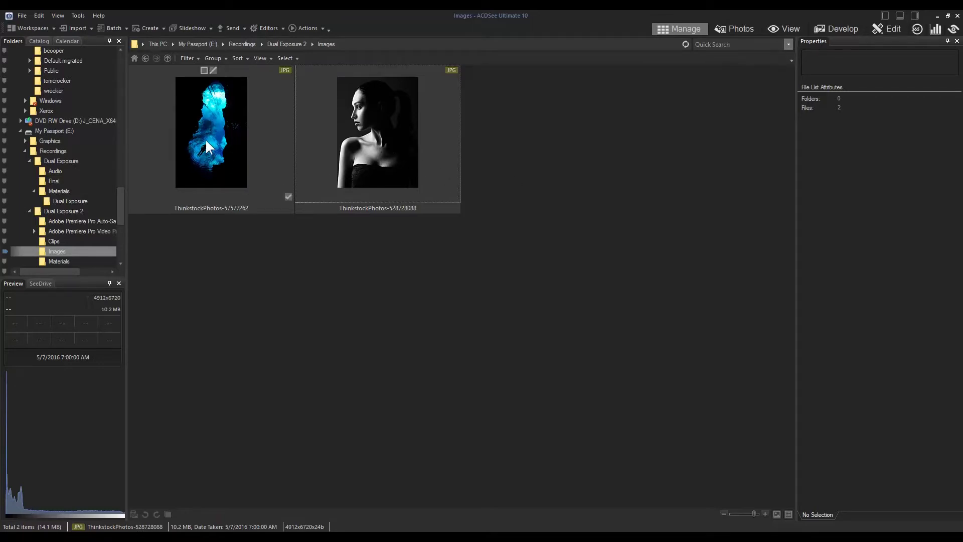
- Open the black-and-white portrait in Edit mode and drop the blue diver photo in as Layer 2
left_click(363, 138)
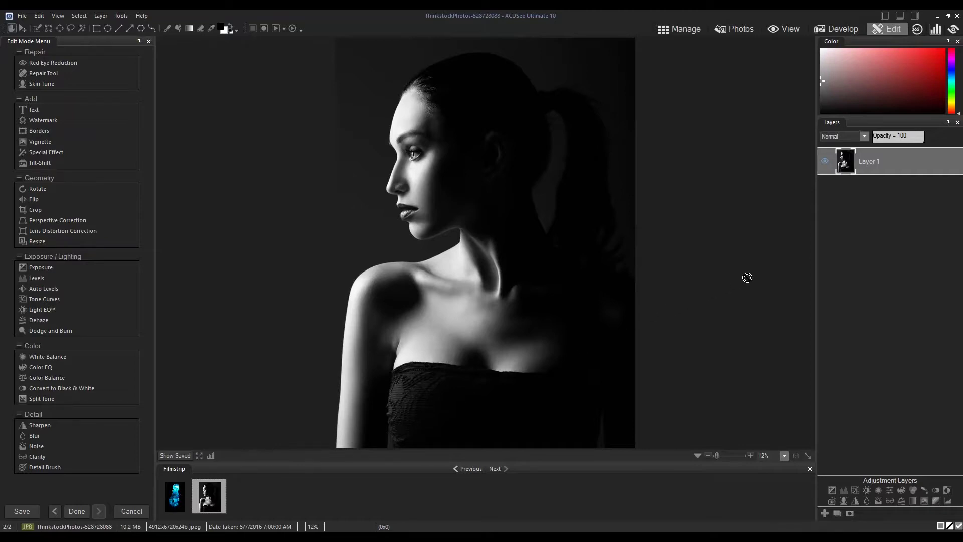
left_click_drag(897, 152, 897, 151)
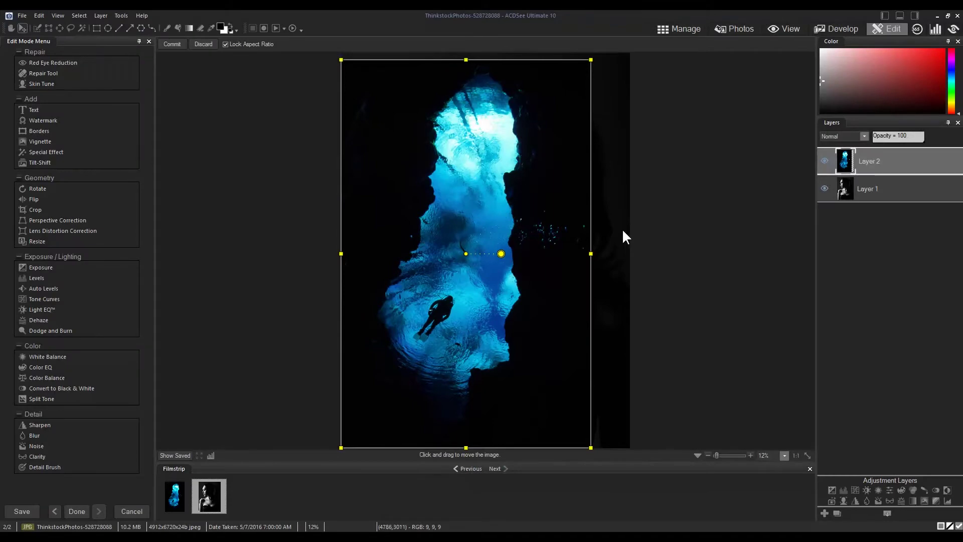
left_click(864, 136)
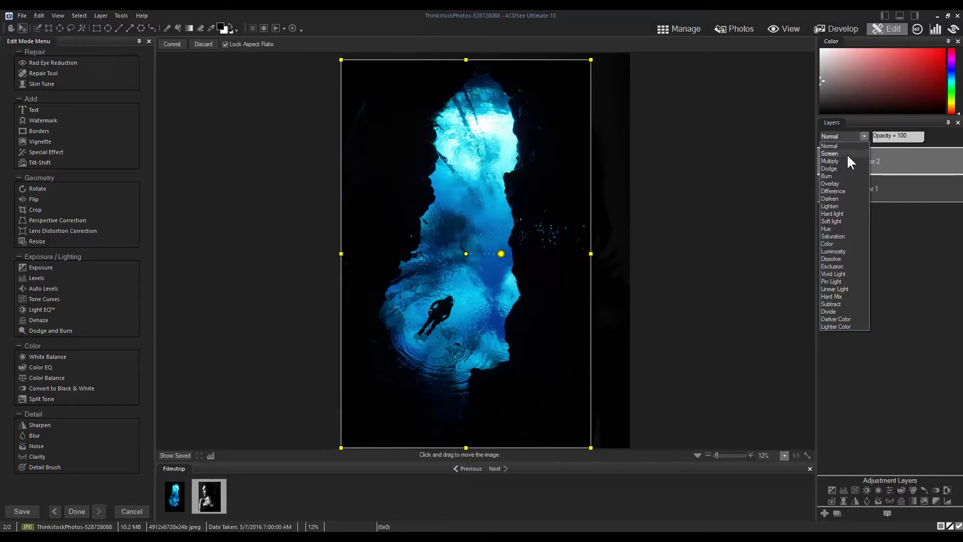
- Set the diver layer to Screen blending and move it slightly right and down over the head
left_click(848, 155)
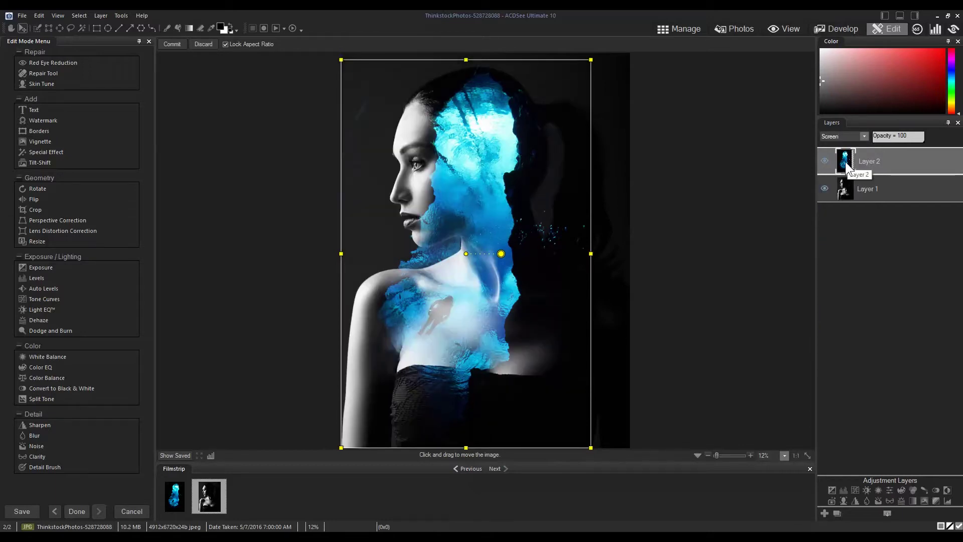
left_click_drag(506, 205, 528, 215)
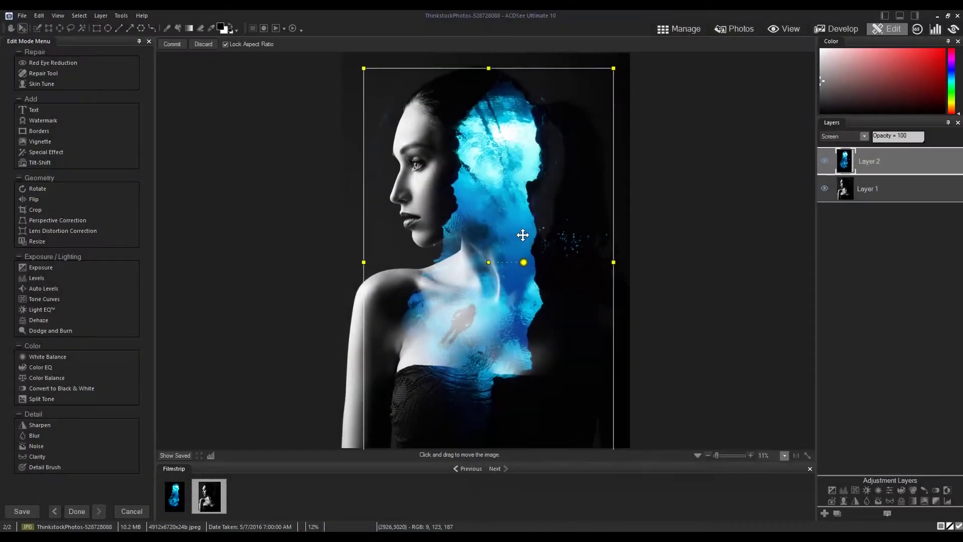
left_click_drag(523, 235, 519, 236)
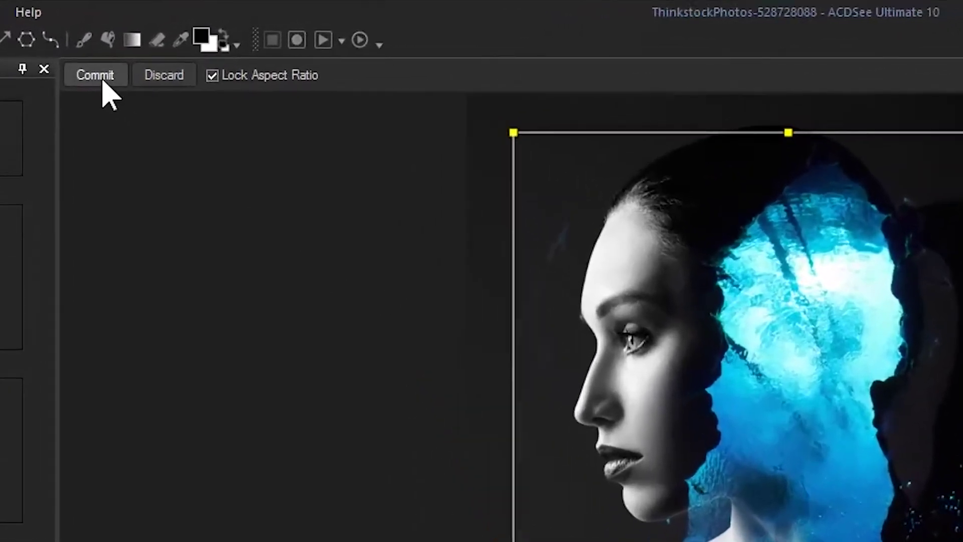
- Commit the diver layer's position and set up the Brush selection tool with higher tolerance
left_click(95, 81)
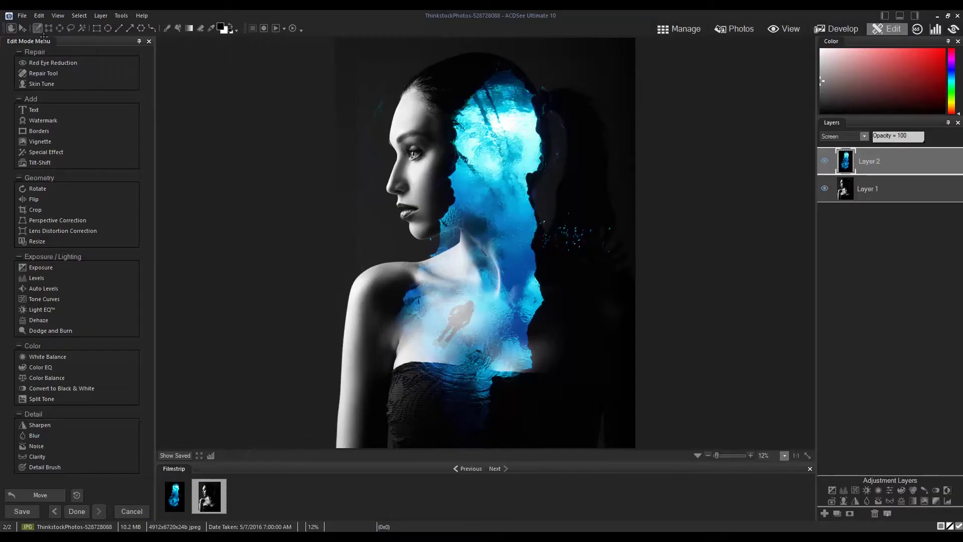
left_click(122, 58)
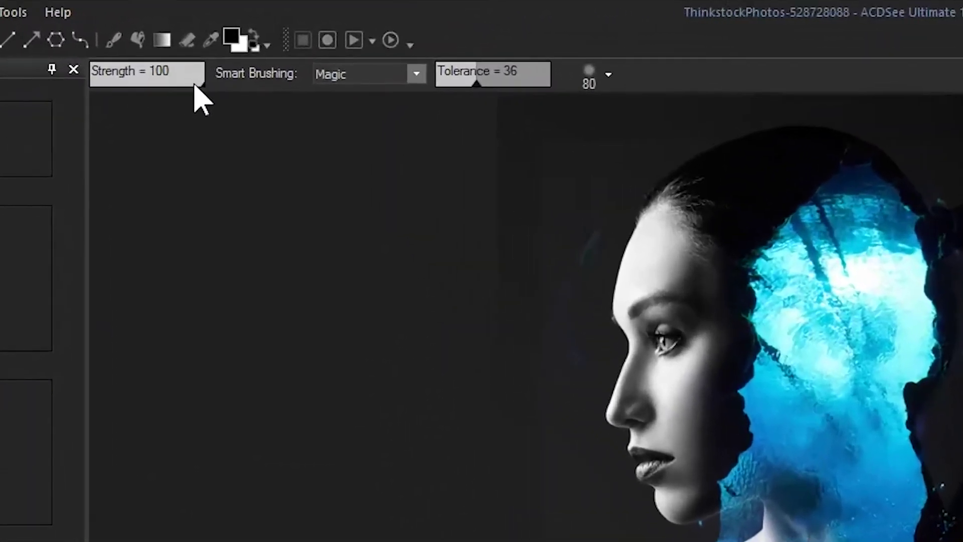
left_click(417, 79)
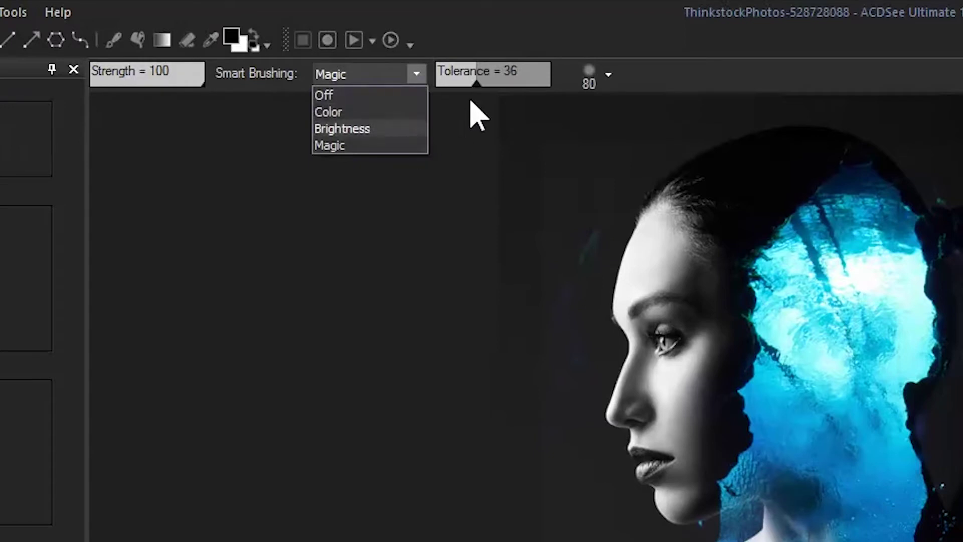
left_click(479, 86)
mouse_move(471, 84)
left_mouse_down()
mouse_move(540, 82)
mouse_move(484, 82)
mouse_move(495, 83)
left_mouse_up()
- Widen the selection brush nib to 300 and paint over the blue cave area
left_click(579, 85)
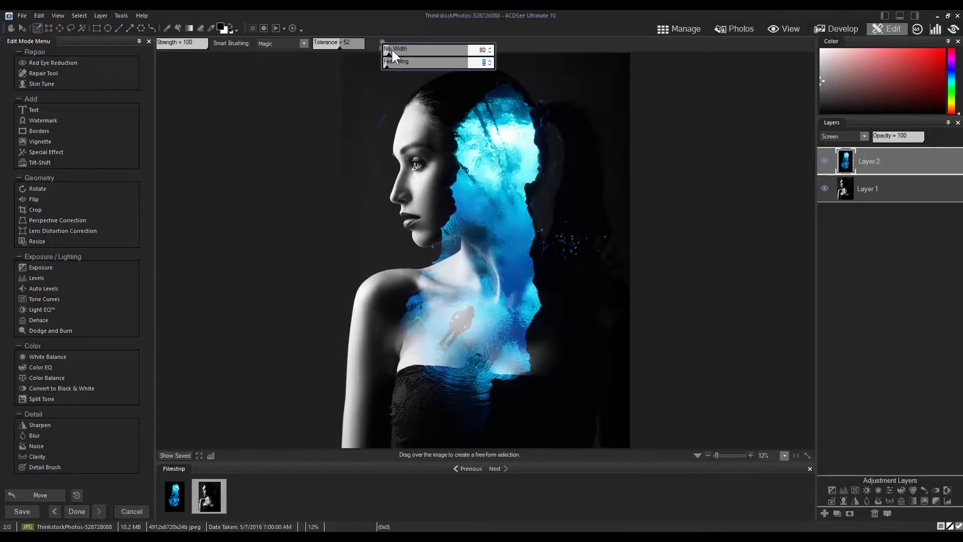
left_click_drag(393, 52, 413, 56)
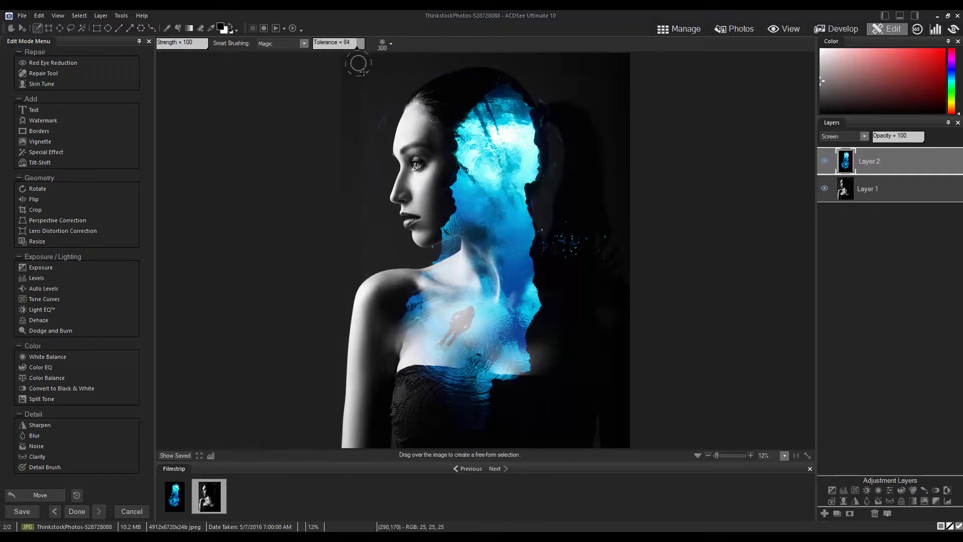
left_click(304, 44)
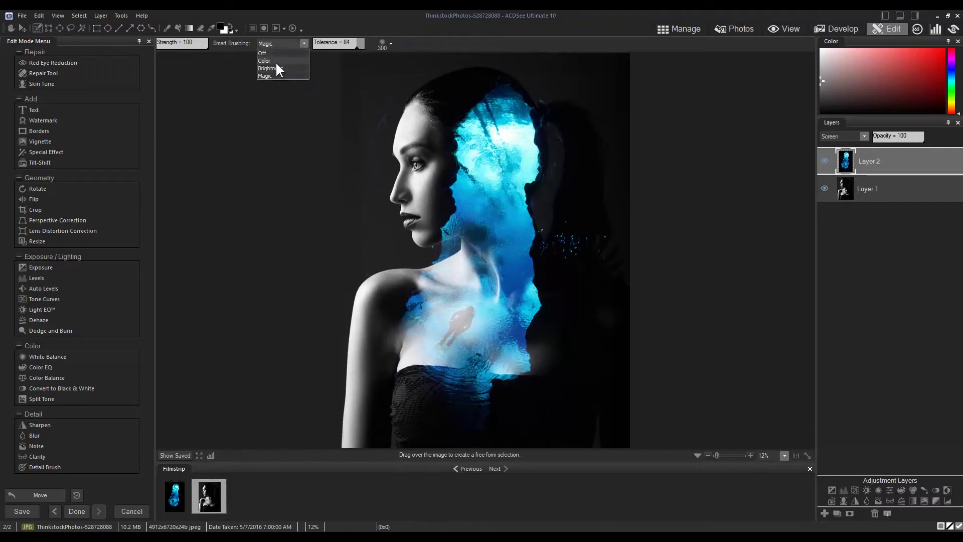
left_click(273, 69)
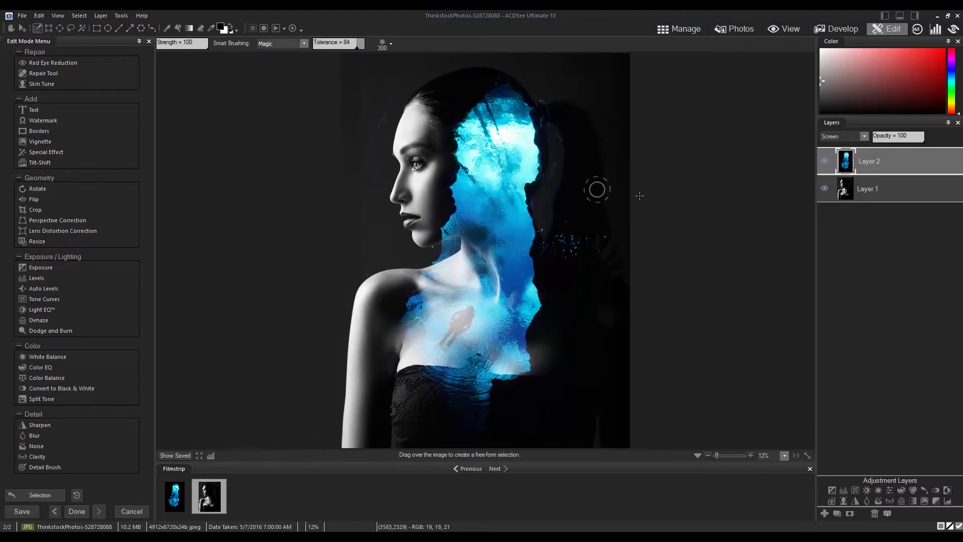
left_click(886, 160)
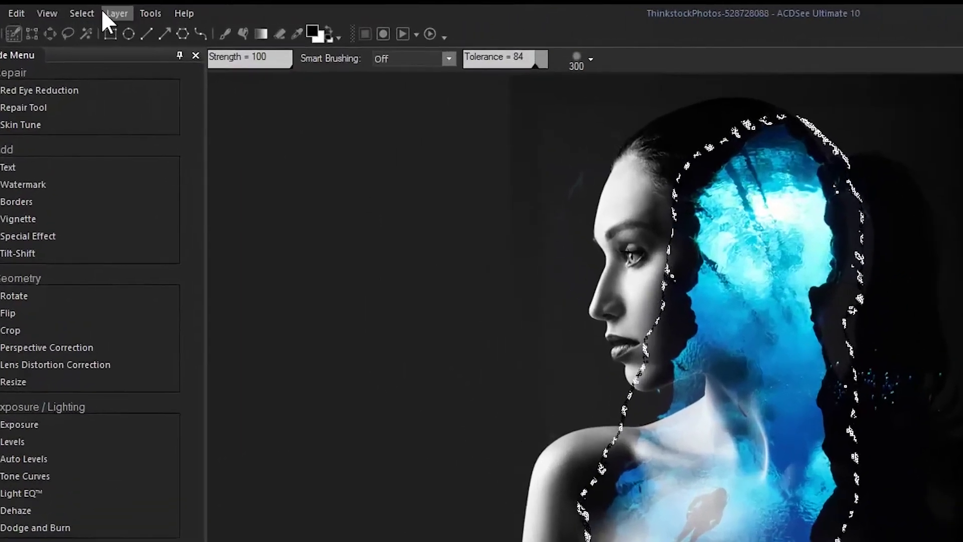
- Create a mask on Layer 2 from the selection, then deselect
left_click(101, 16)
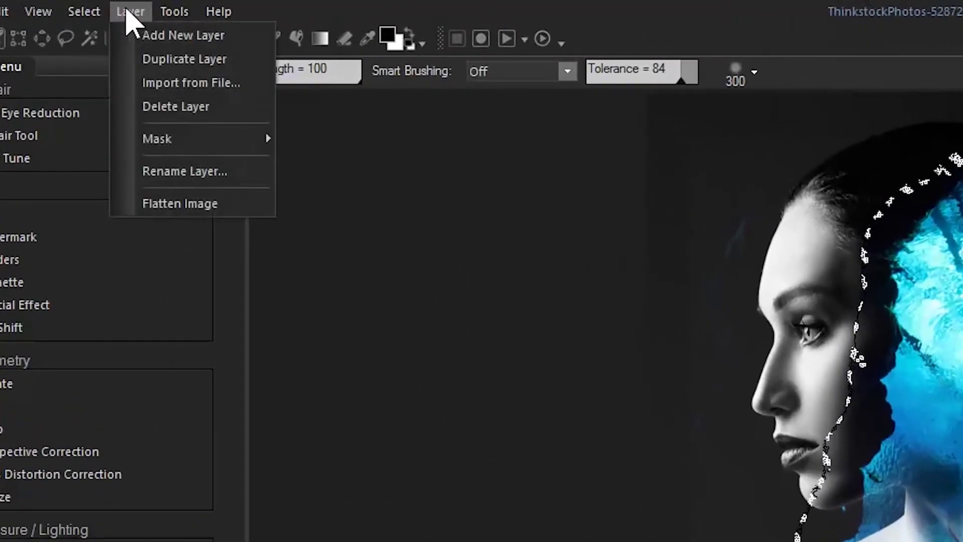
mouse_move(148, 136)
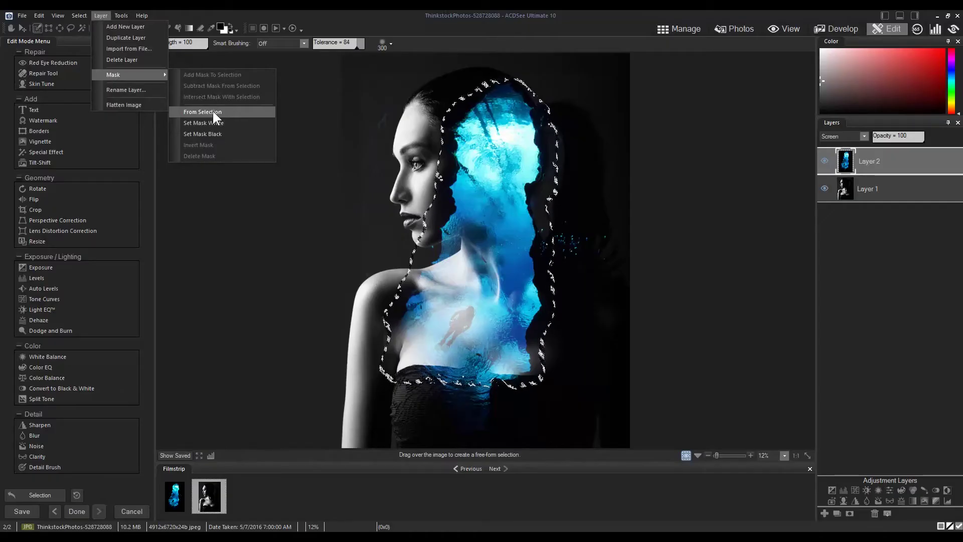
left_click(213, 112)
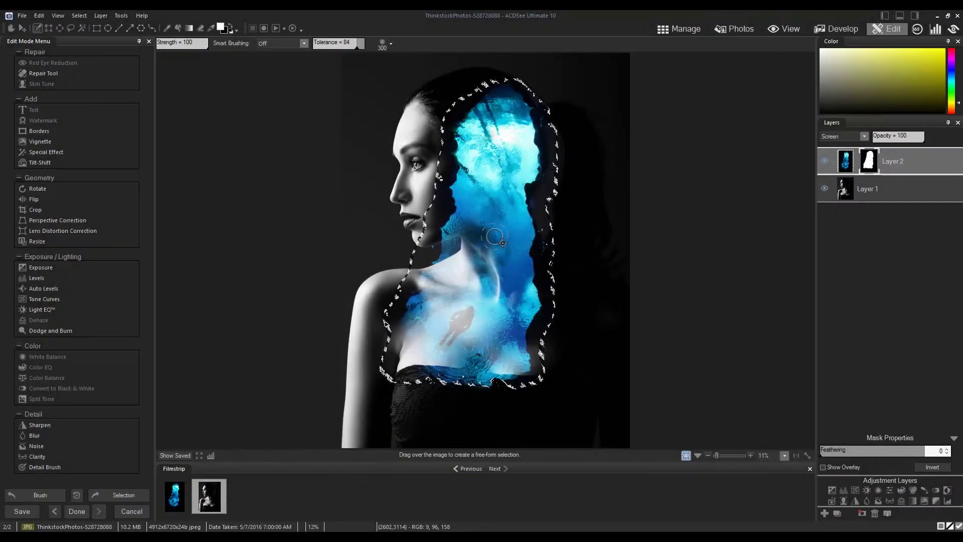
left_click(82, 17)
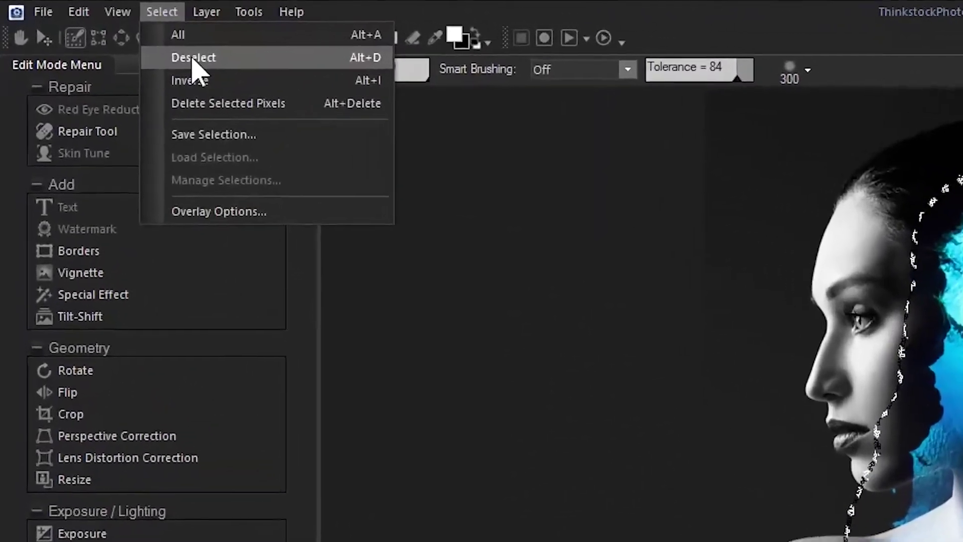
left_click(194, 58)
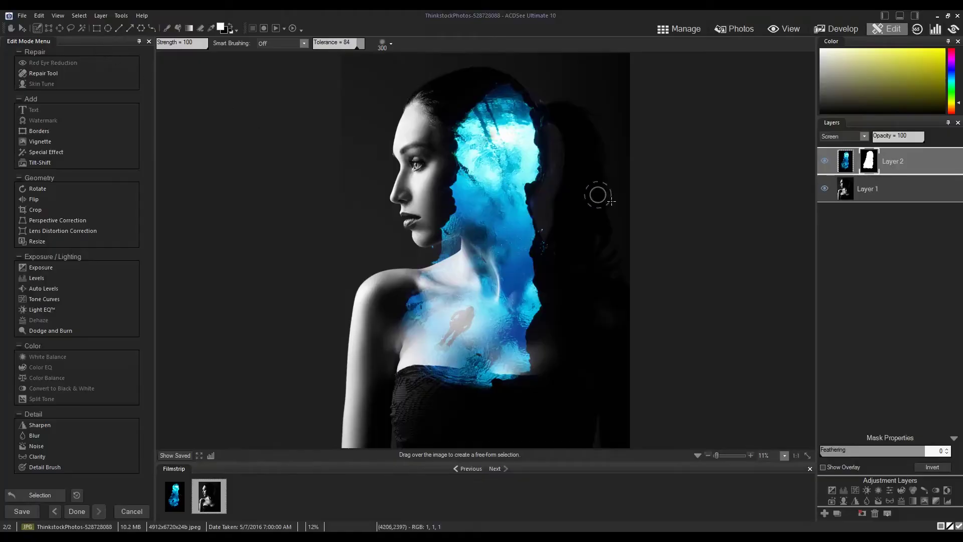
- Hide the diver layer and brush-select the portrait's neck and dress top on Layer 1
left_click(825, 160)
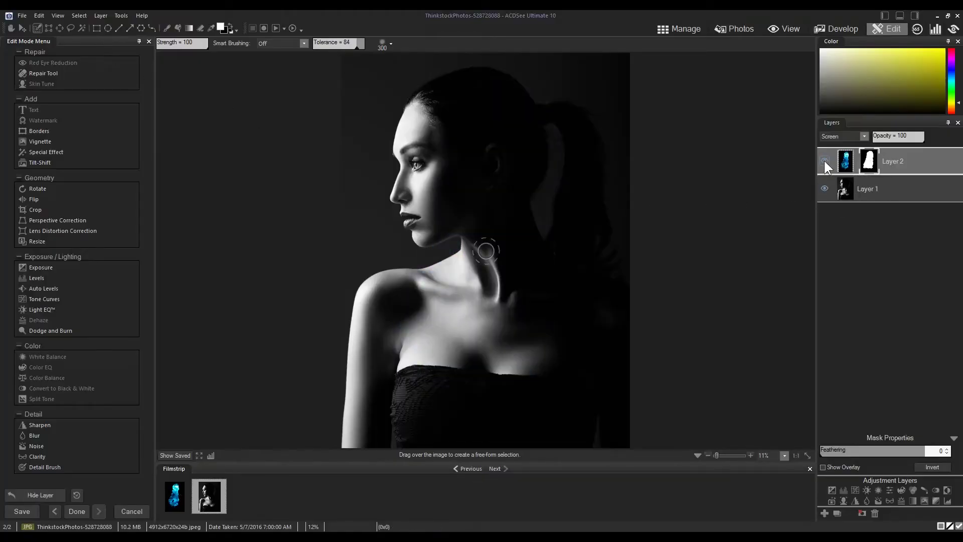
left_click(875, 188)
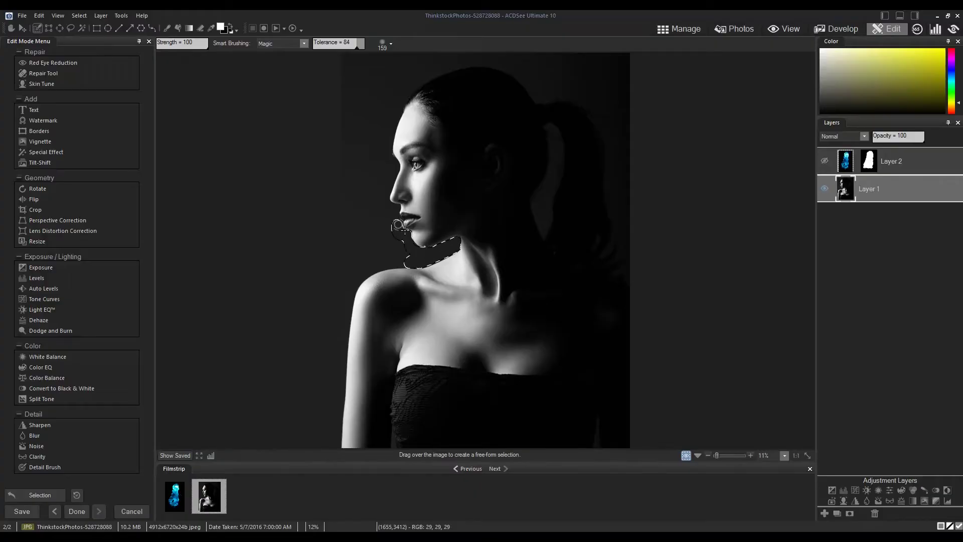
left_click_drag(397, 247, 390, 253)
left_click_drag(401, 375, 517, 370)
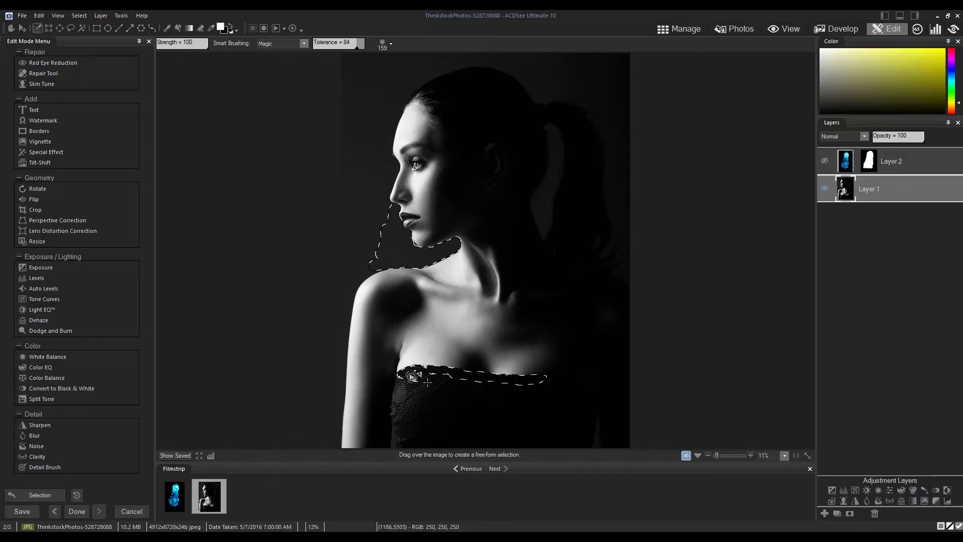
left_click_drag(466, 386, 389, 366)
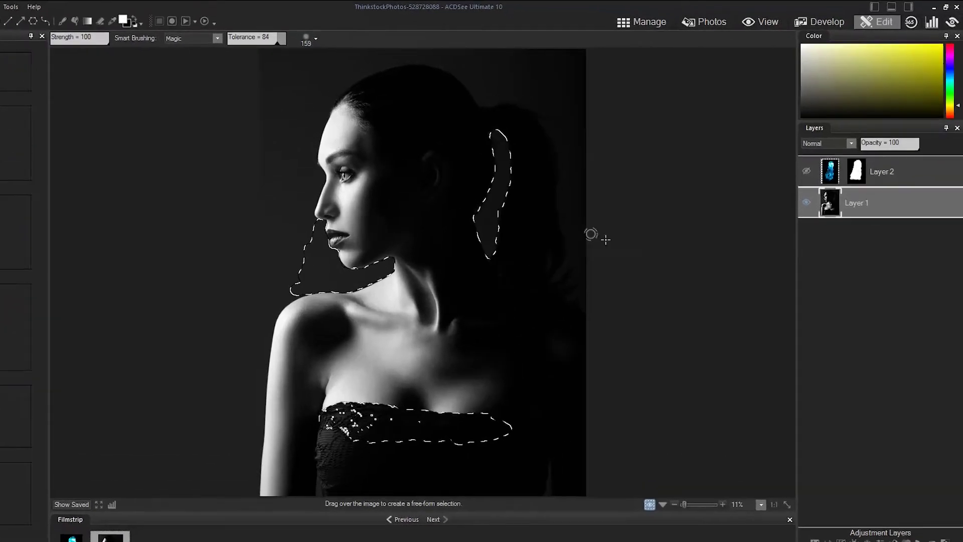
- Show Layer 2 again, target its mask, and ready a black brush to paint it
left_click(824, 161)
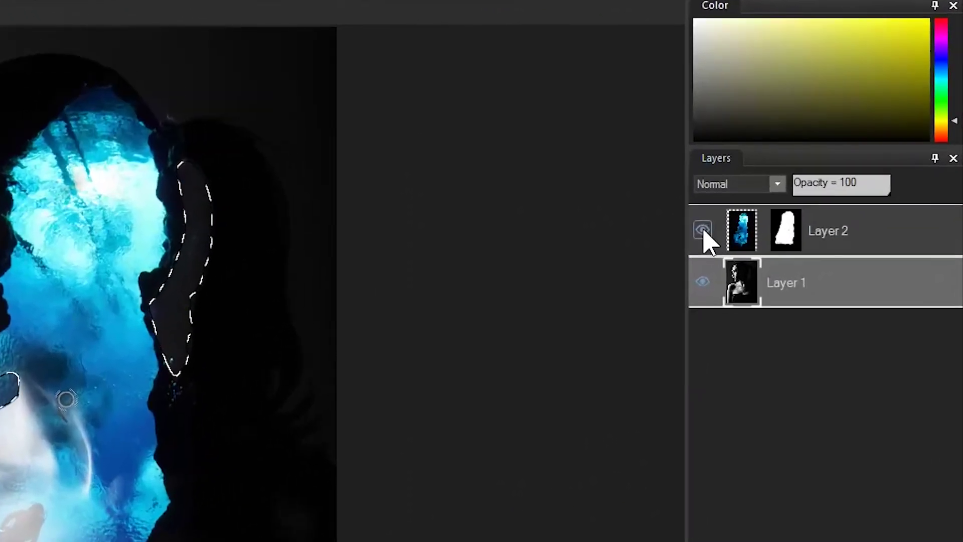
left_click(798, 217)
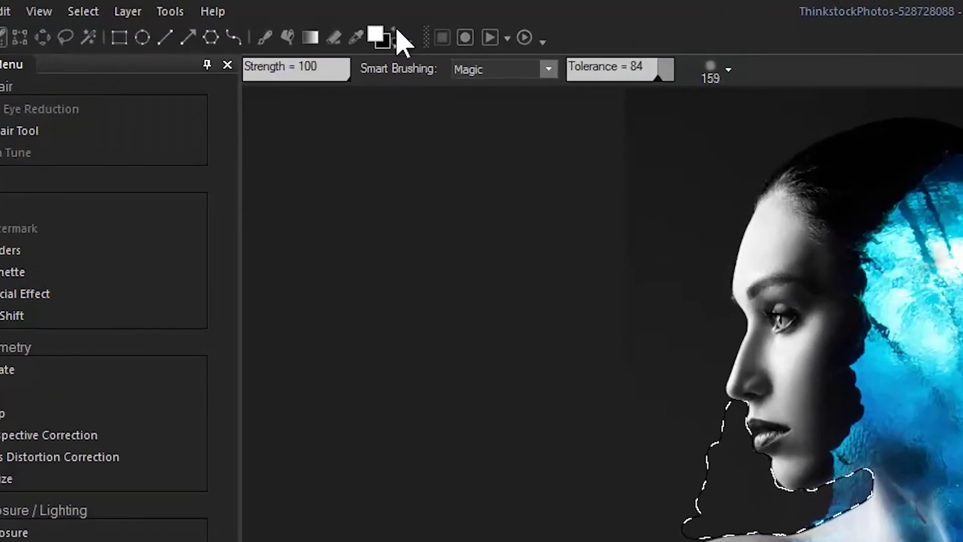
left_click(397, 37)
left_click(266, 40)
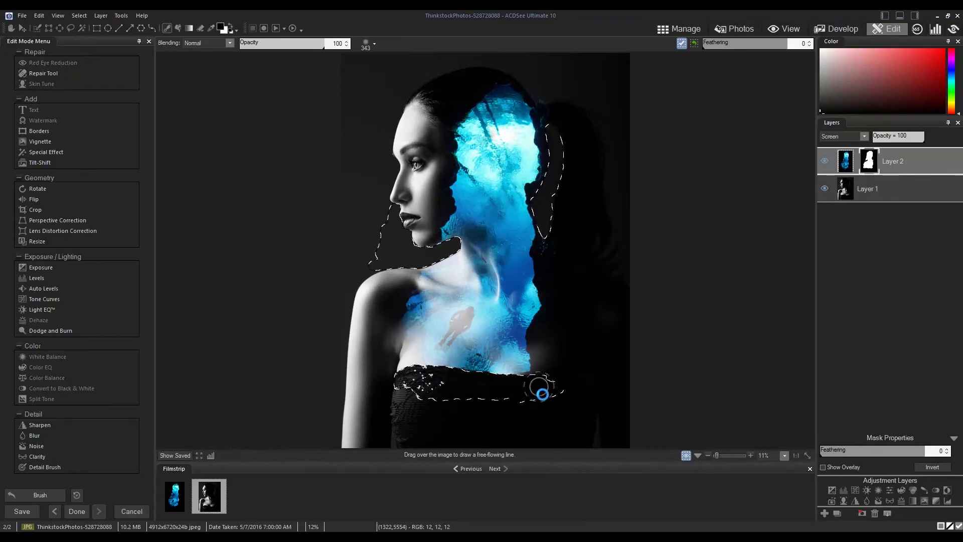
- Deselect and make two duplicates of the water layer
left_click(79, 15)
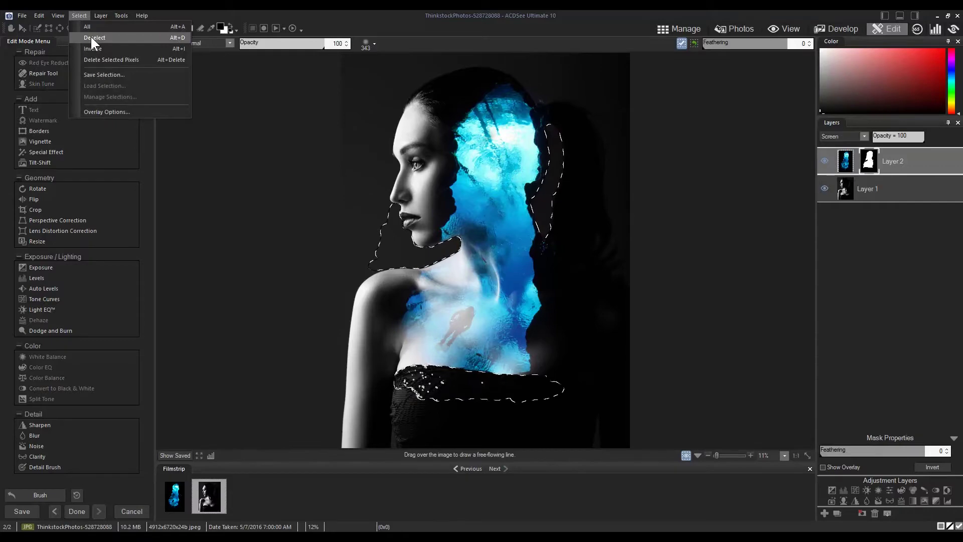
left_click(186, 71)
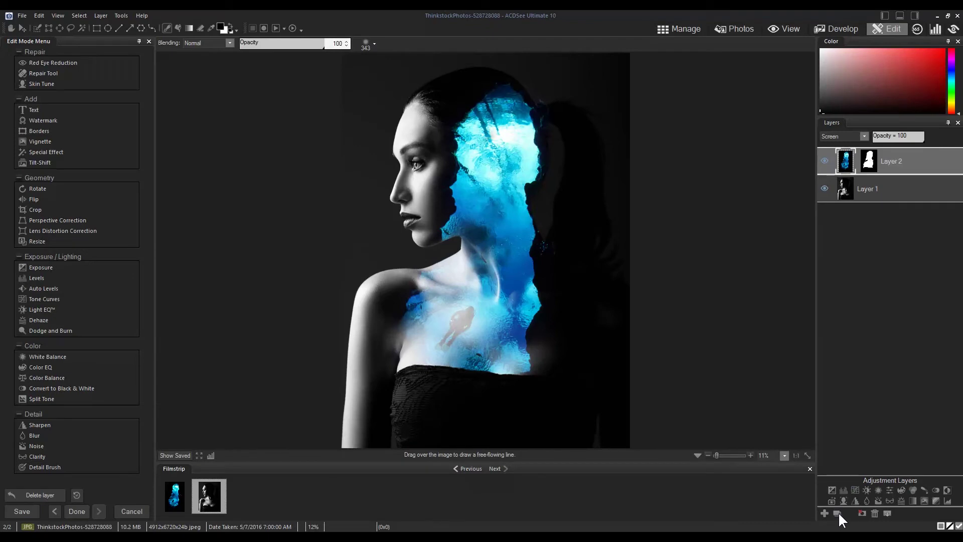
left_click(685, 499)
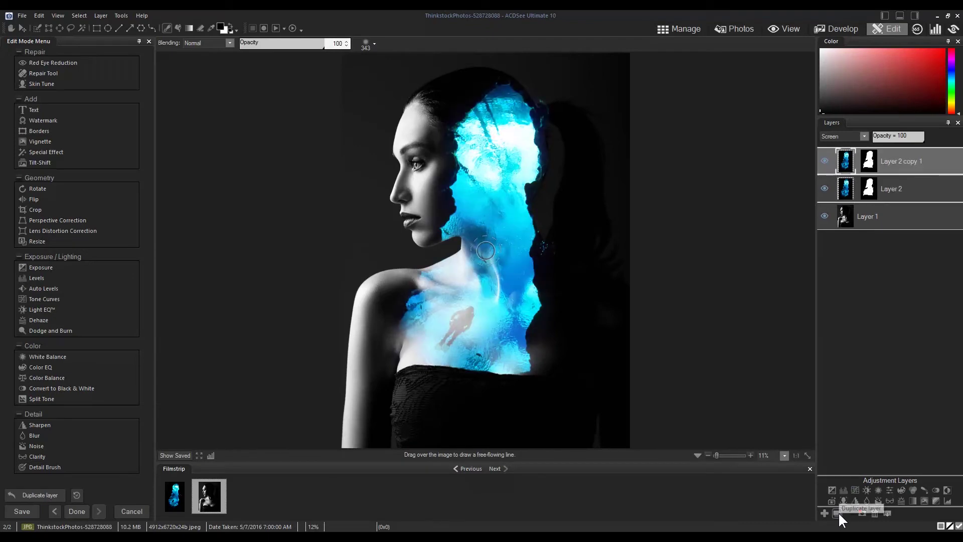
left_click(837, 513)
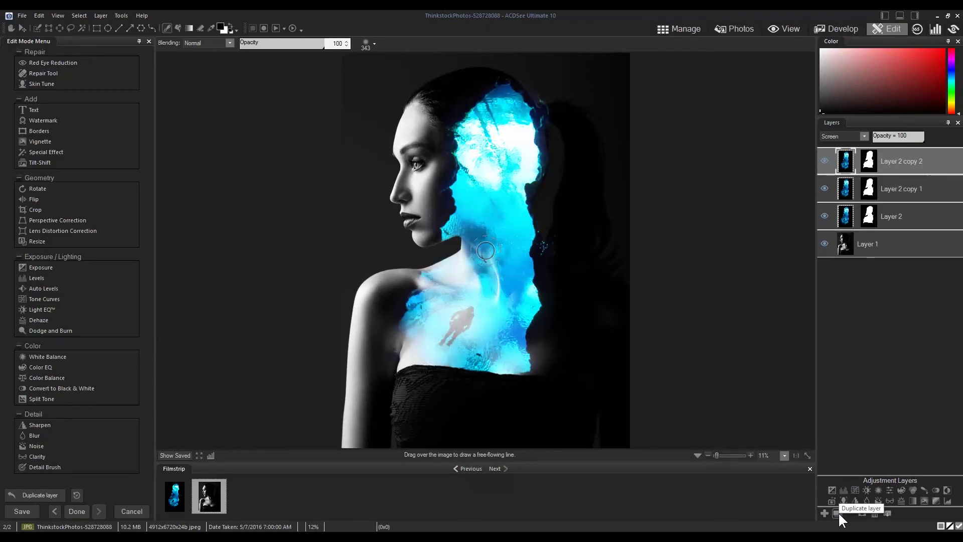
- Set Layer 2 copy 1 to Screen blending at 70% opacity
left_click(903, 180)
left_click(864, 136)
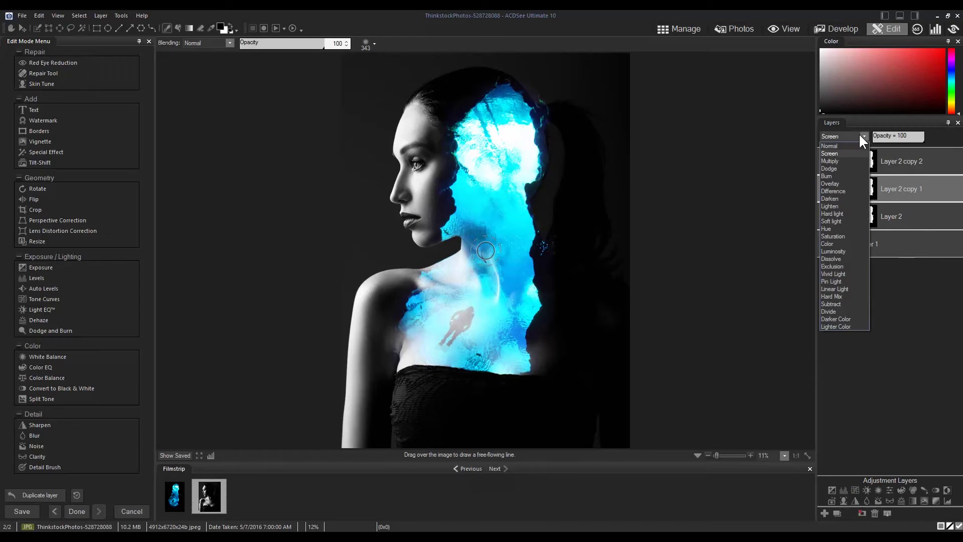
left_click(860, 137)
left_click_drag(903, 138, 910, 139)
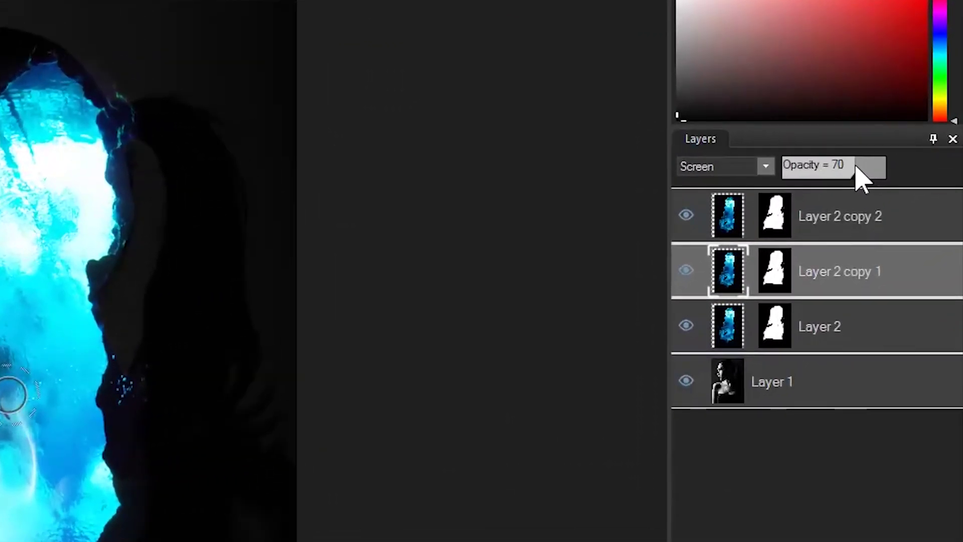
- Set Layer 2 copy 2 to Multiply blending at 70% opacity
left_click(779, 222)
left_click(751, 168)
left_click(721, 221)
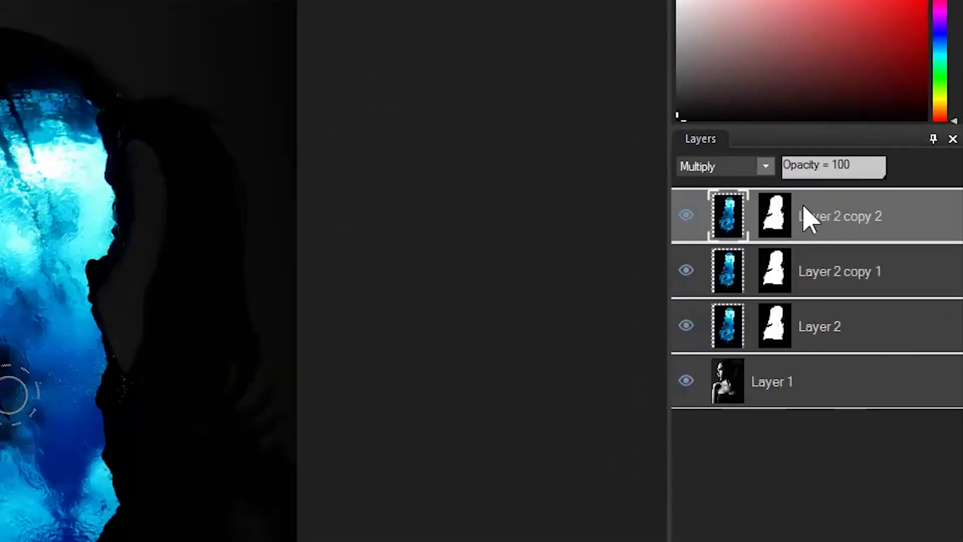
mouse_move(853, 169)
left_mouse_down()
mouse_move(817, 167)
mouse_move(869, 170)
left_mouse_up()
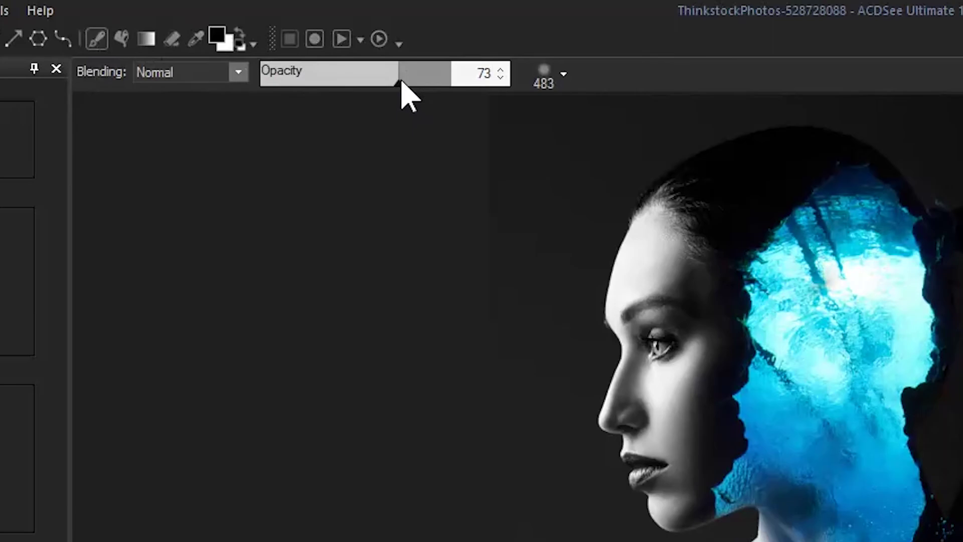
- Lower the mask brush opacity to 65 and turn both water copies back on, selecting copy 2
left_click_drag(405, 84, 386, 85)
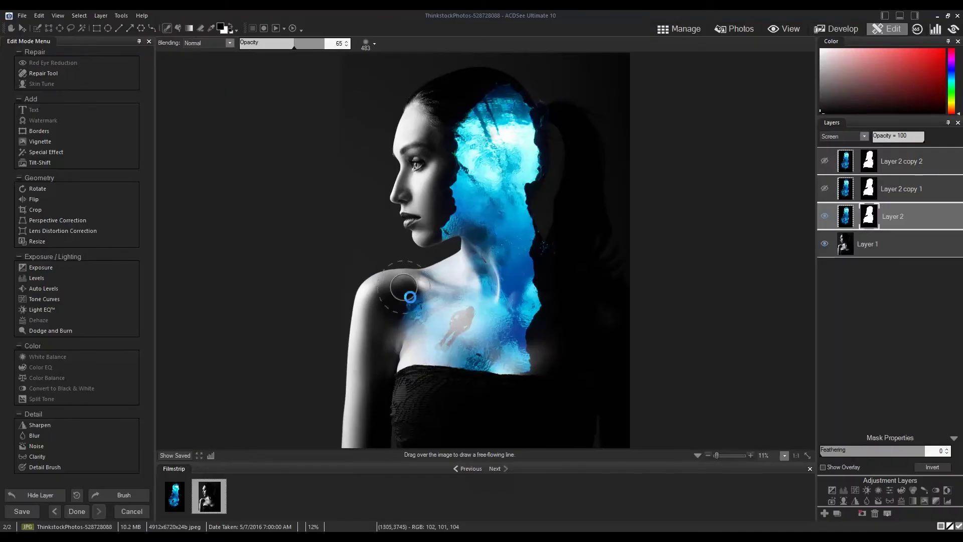
left_click(898, 189)
left_click(825, 189)
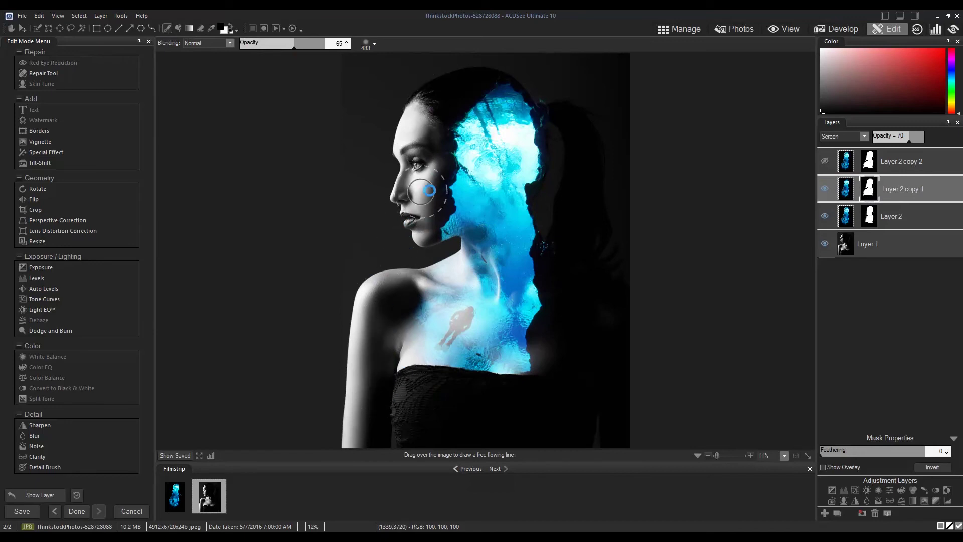
left_click(825, 162)
left_click(833, 165)
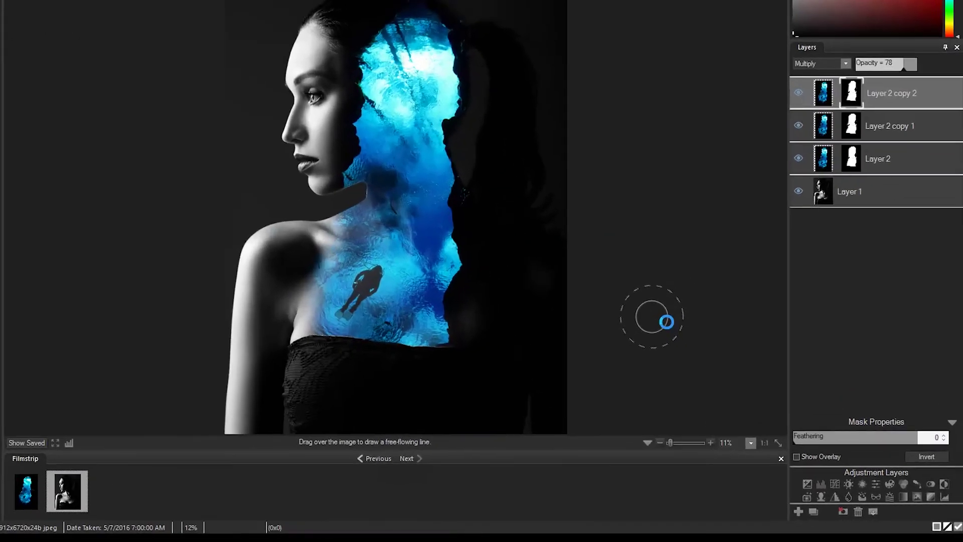
- Add Vibrance at 47, then a Light EQ layer with Brighten 31 and Darken 16
left_click(875, 484)
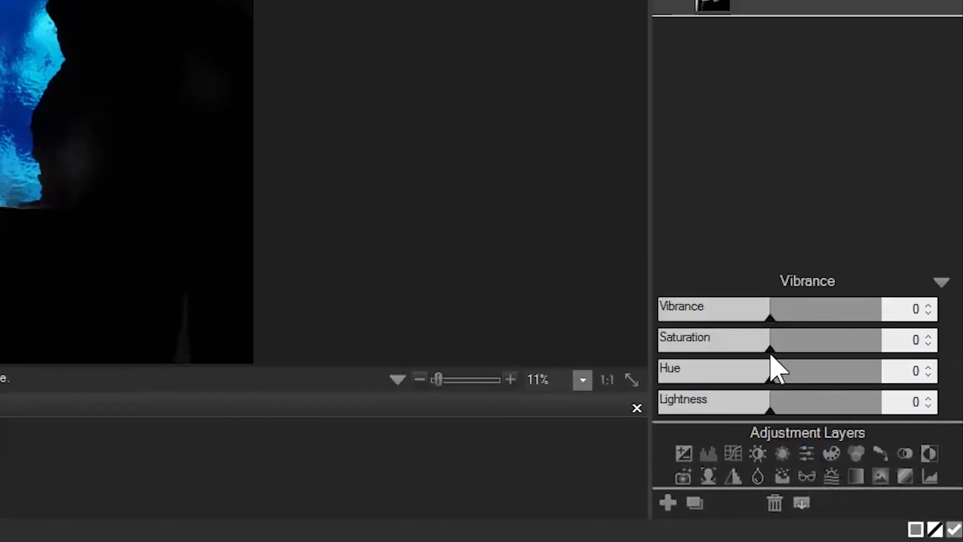
left_click_drag(771, 318, 829, 315)
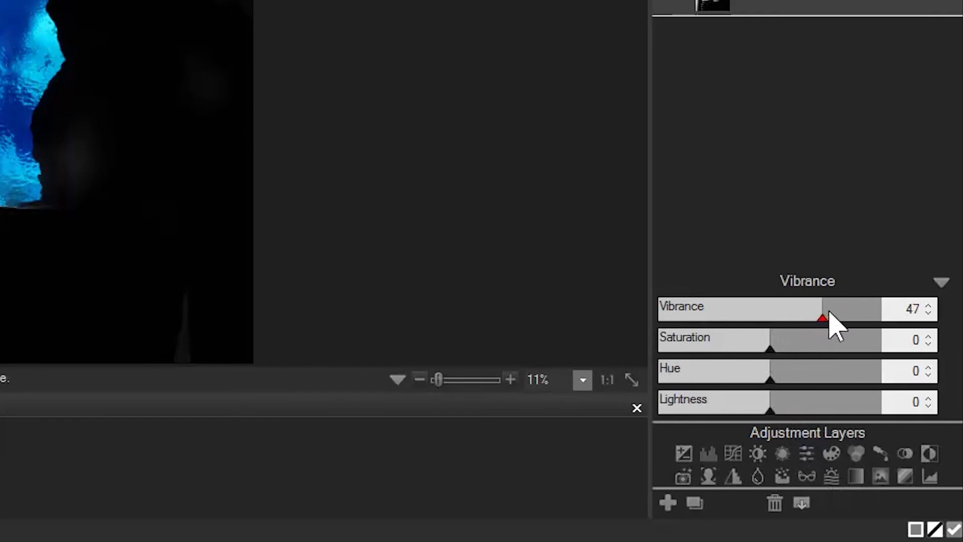
left_click(757, 454)
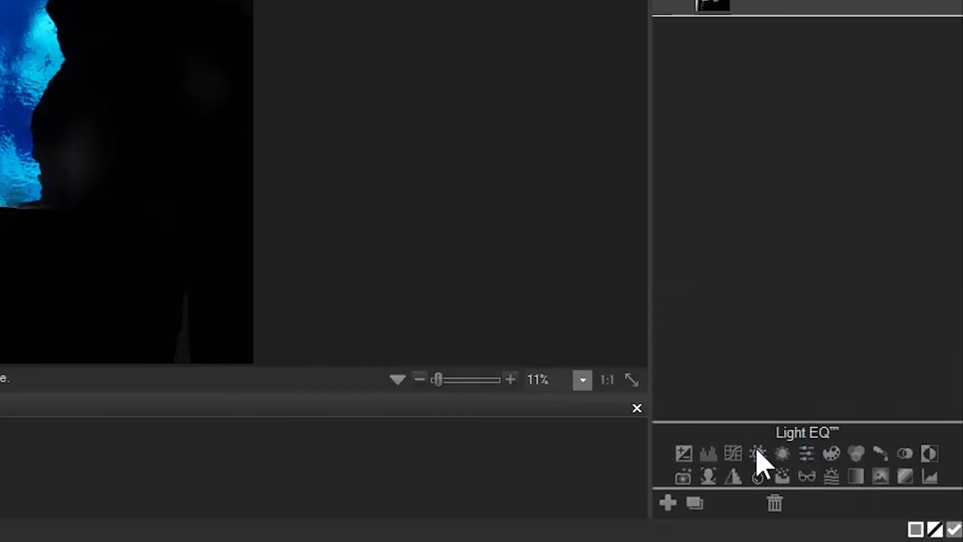
left_click_drag(720, 377, 738, 384)
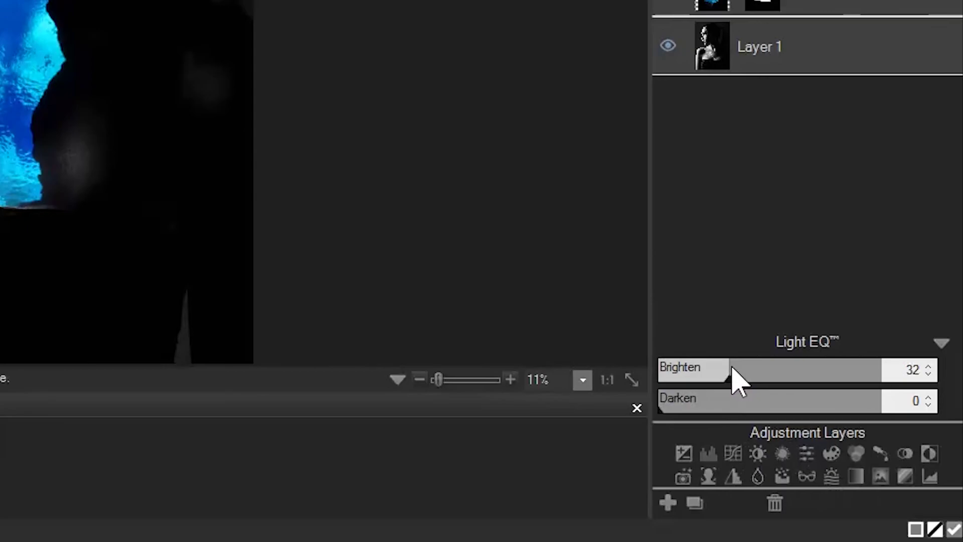